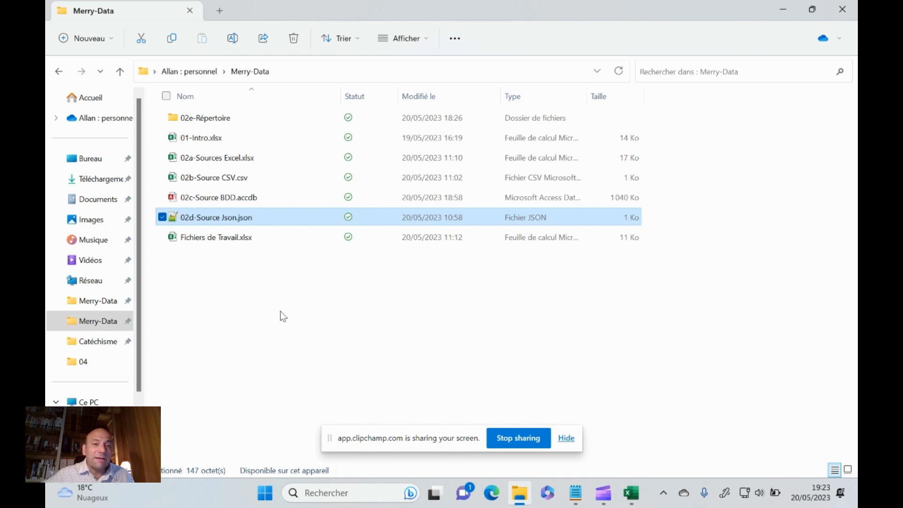
Open 02d-Source Json.json from the Merry-Data folder to examine its structure, and close the viewer
double_click(242, 219)
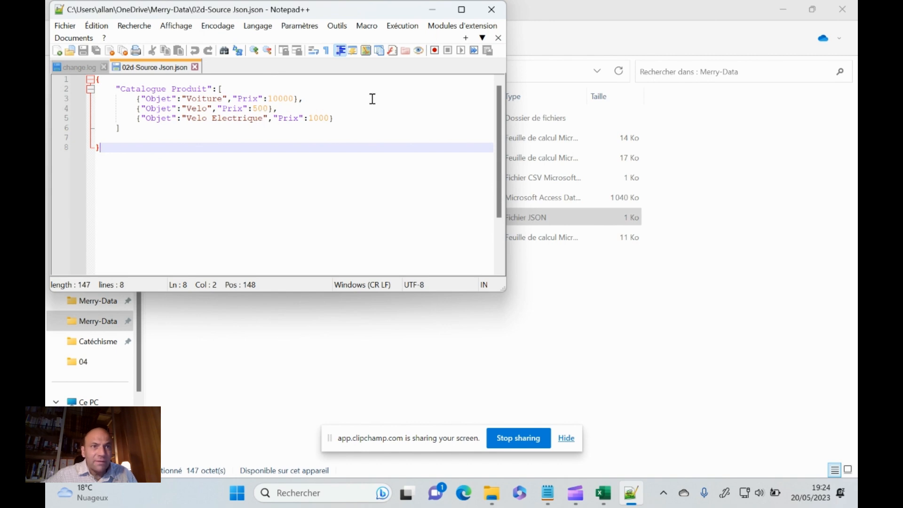
click(483, 17)
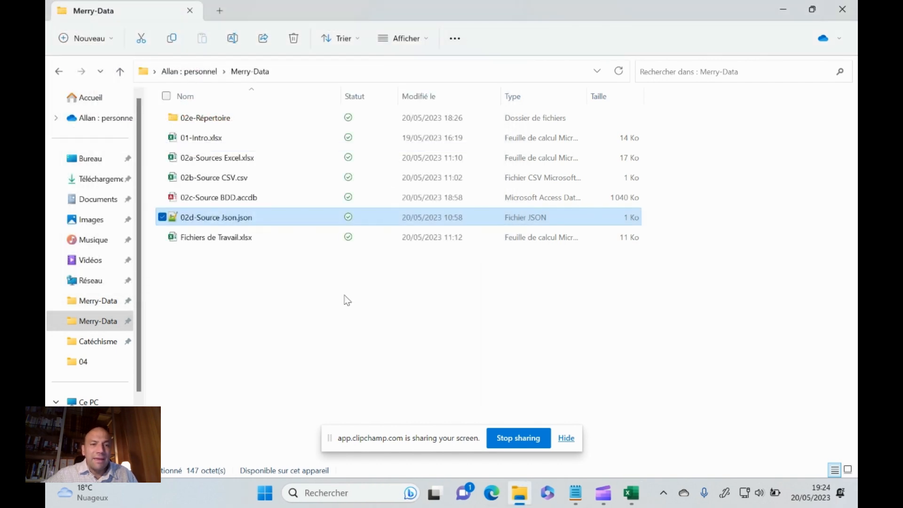
click(323, 304)
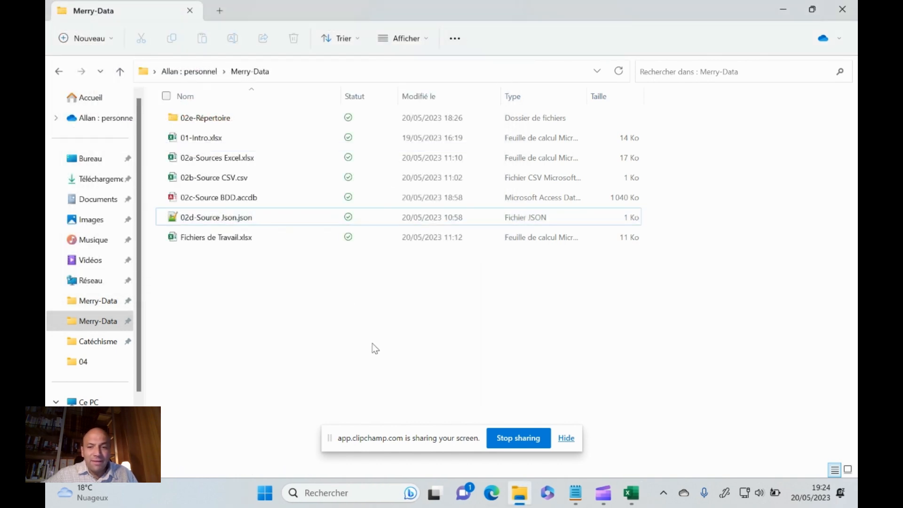
Switch to Excel and open the choices for getting data from a file
click(631, 493)
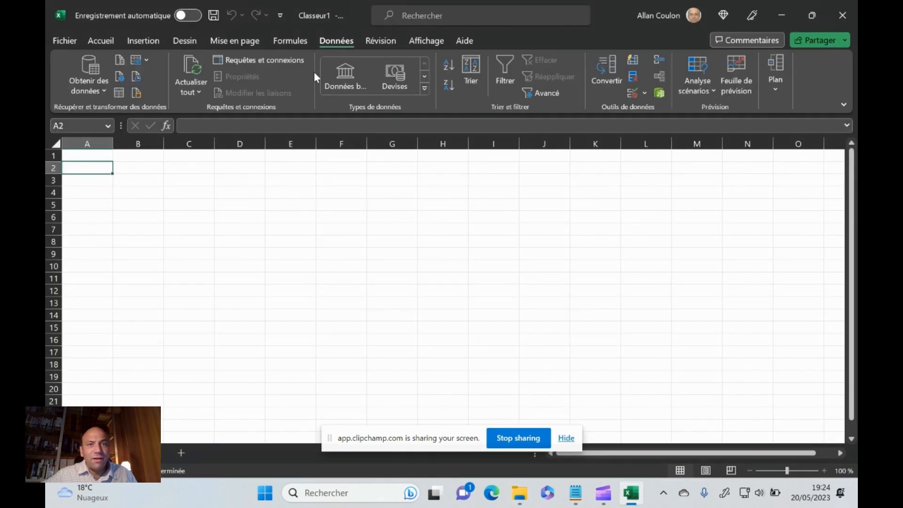
click(99, 90)
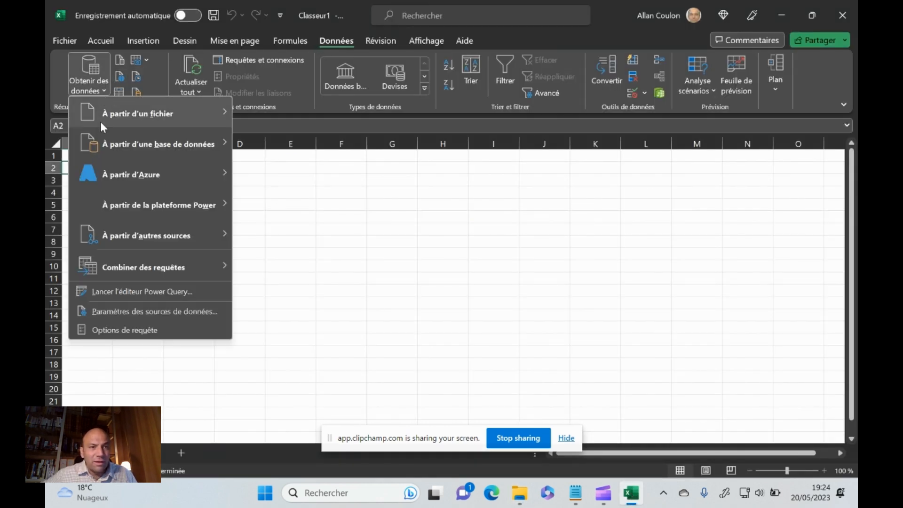
mouse_move(100, 122)
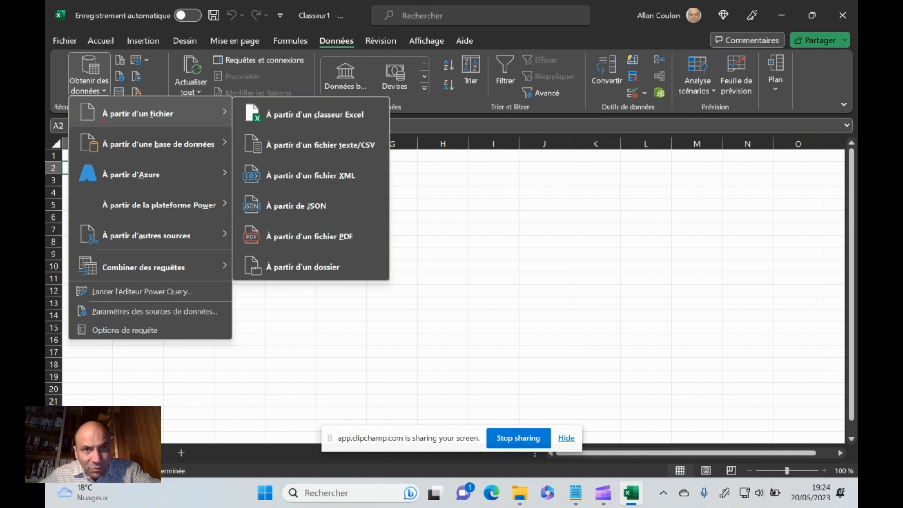
mouse_move(363, 23)
mouse_down()
mouse_move(328, 74)
mouse_move(323, 7)
mouse_up()
mouse_move(55, 45)
mouse_down()
mouse_move(106, 112)
mouse_move(98, 53)
mouse_up()
mouse_move(70, 100)
mouse_down()
mouse_move(90, 93)
mouse_move(95, 138)
mouse_up()
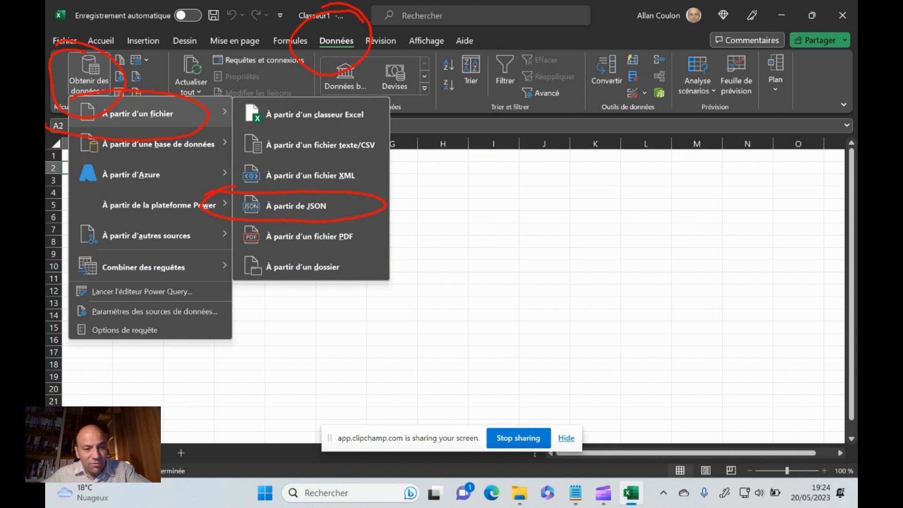
key(Escape)
Import 02d-Source Json.json from the Merry-Data folder as a JSON data source into Power Query
click(94, 86)
mouse_move(134, 111)
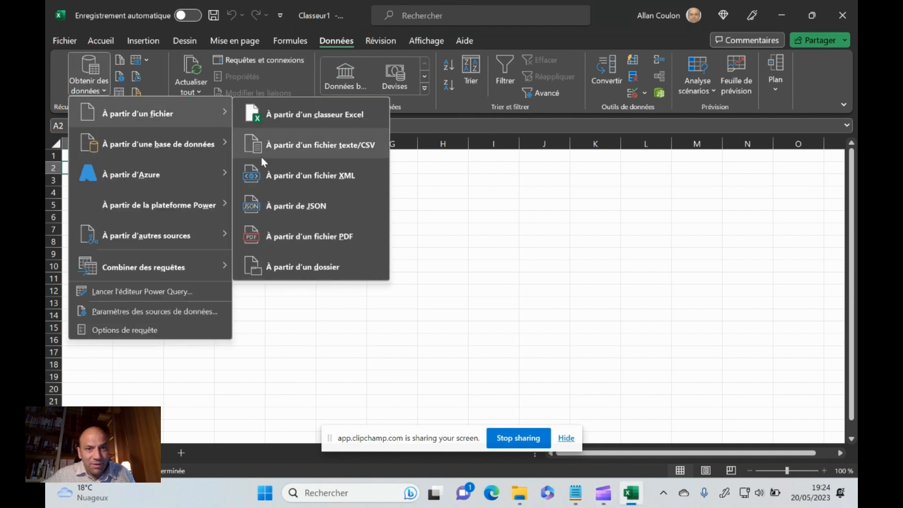
click(317, 205)
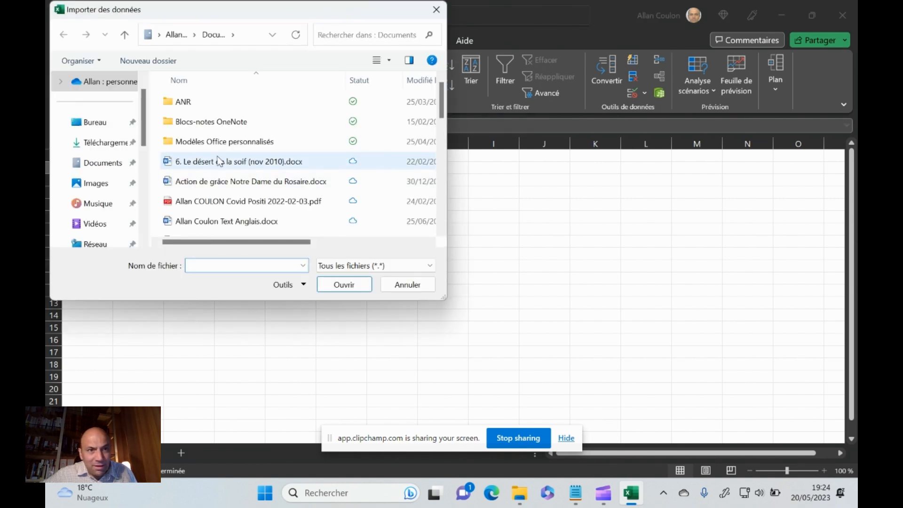
scroll(89, 221, down, 5)
click(112, 103)
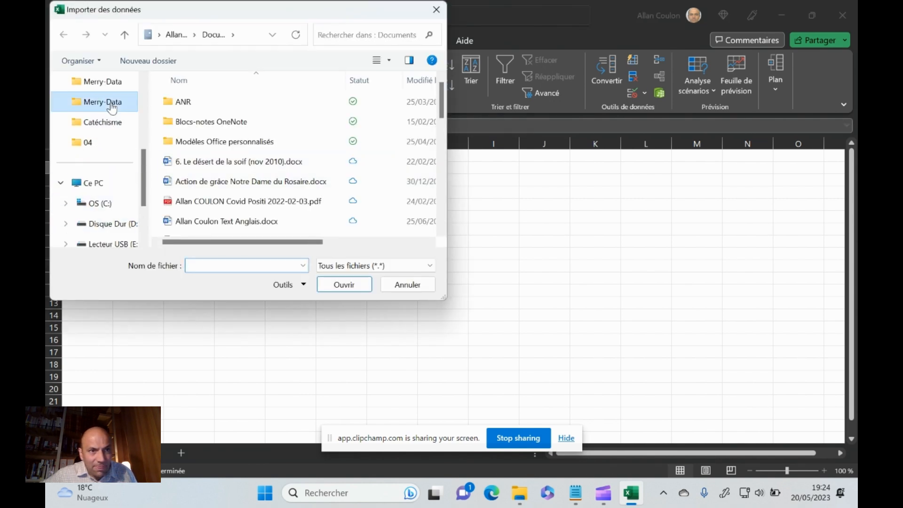
click(209, 202)
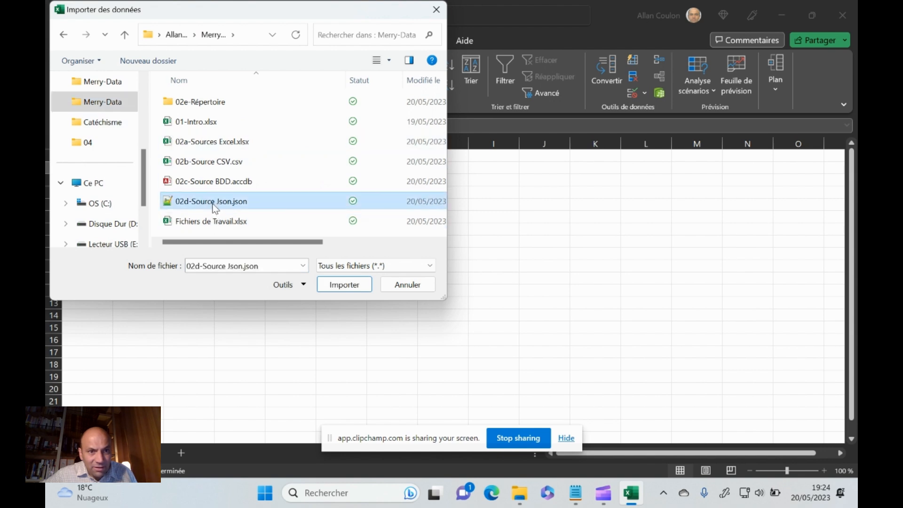
click(344, 285)
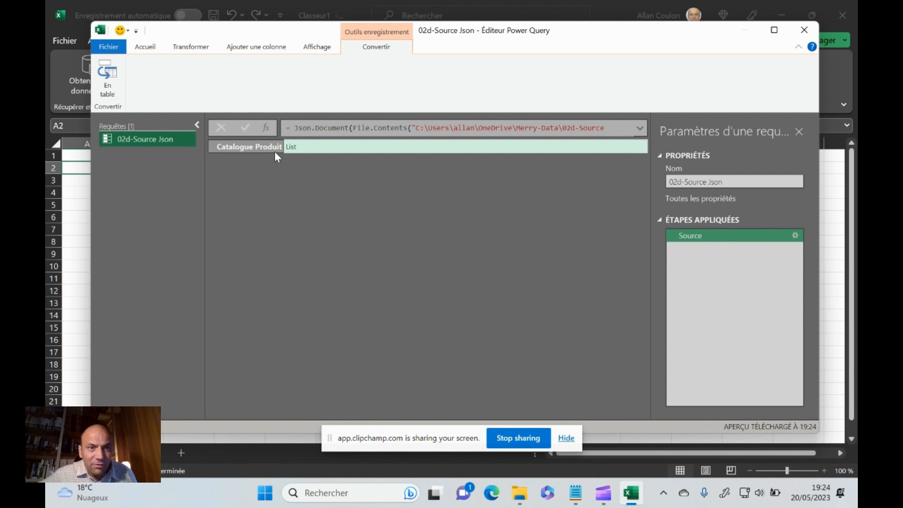
Convert the imported Catalogue Produit record to a table and delete that applied step
click(107, 75)
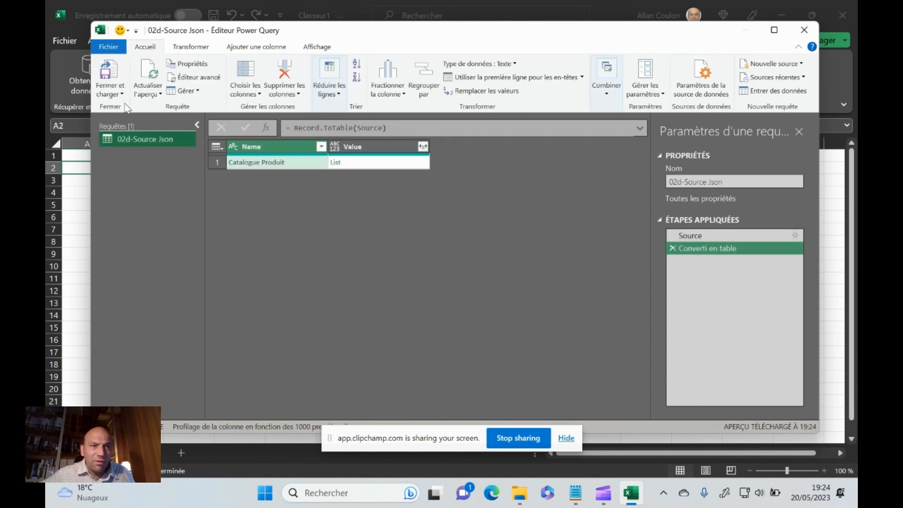
click(673, 249)
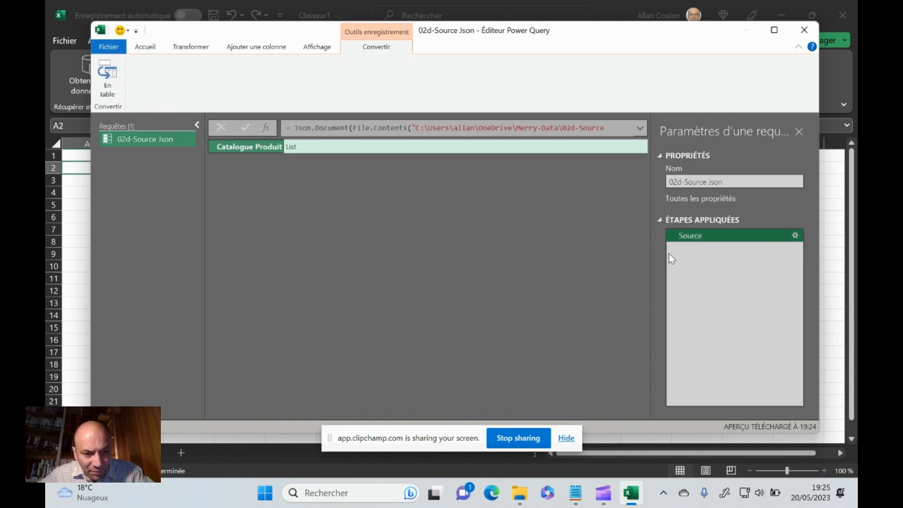
mouse_move(149, 62)
mouse_down()
mouse_move(107, 52)
mouse_move(156, 111)
mouse_move(121, 46)
mouse_up()
drag(145, 129, 196, 188)
drag(178, 128, 156, 184)
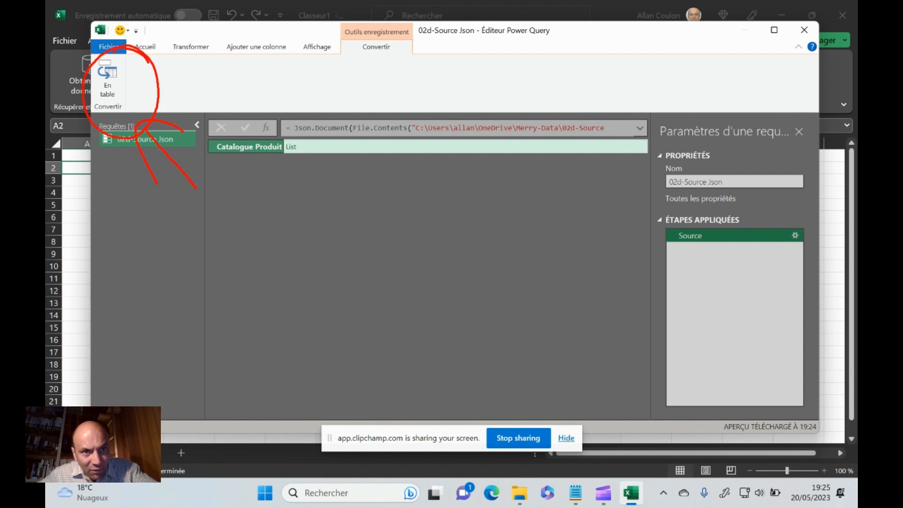
mouse_move(270, 160)
mouse_down()
mouse_move(262, 160)
mouse_move(291, 163)
mouse_move(239, 163)
mouse_up()
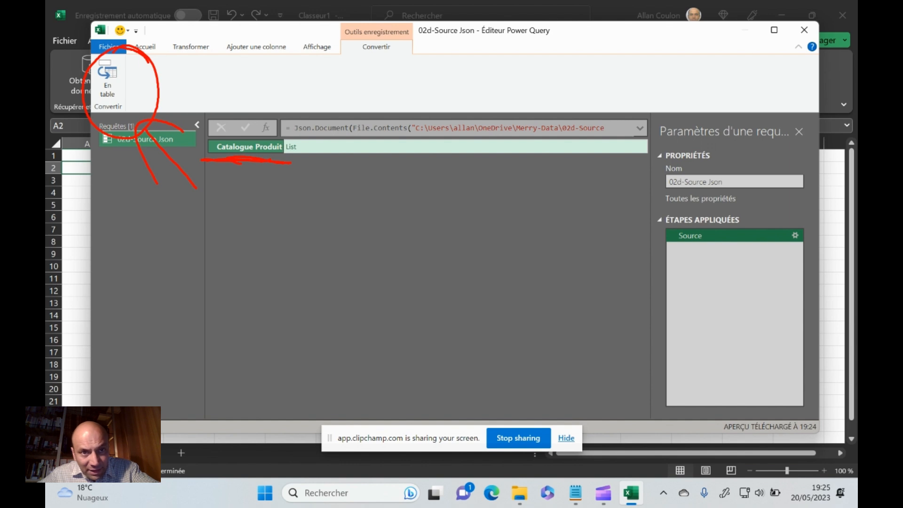
mouse_move(326, 134)
mouse_down()
mouse_move(278, 136)
mouse_move(303, 184)
mouse_move(301, 117)
mouse_up()
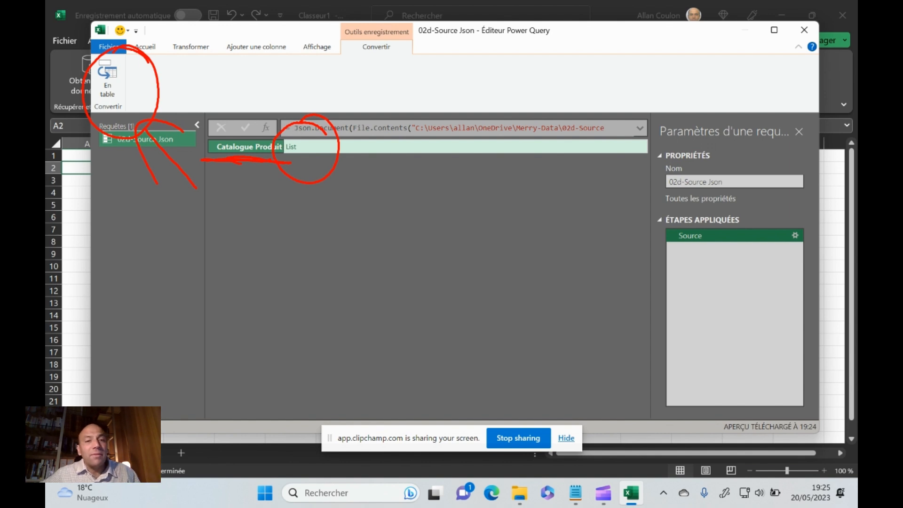
mouse_move(344, 225)
mouse_down()
mouse_move(310, 178)
mouse_move(306, 205)
mouse_move(325, 185)
mouse_up()
mouse_move(141, 53)
mouse_down()
mouse_move(80, 80)
mouse_move(166, 72)
mouse_move(113, 62)
mouse_up()
mouse_move(141, 75)
mouse_down()
mouse_move(207, 105)
mouse_move(182, 65)
mouse_up()
mouse_move(170, 51)
mouse_down()
mouse_move(147, 57)
mouse_move(143, 117)
mouse_up()
key(Escape)
key(ctrl+2)
mouse_move(135, 55)
mouse_down()
mouse_move(101, 135)
mouse_move(114, 61)
mouse_up()
drag(165, 139, 126, 114)
mouse_move(140, 100)
mouse_down()
mouse_move(121, 93)
mouse_move(148, 162)
mouse_up()
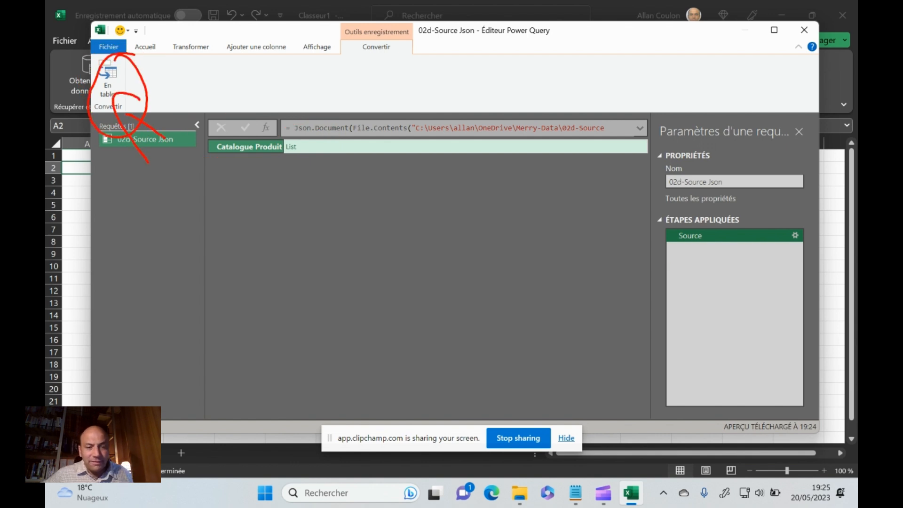
key(Escape)
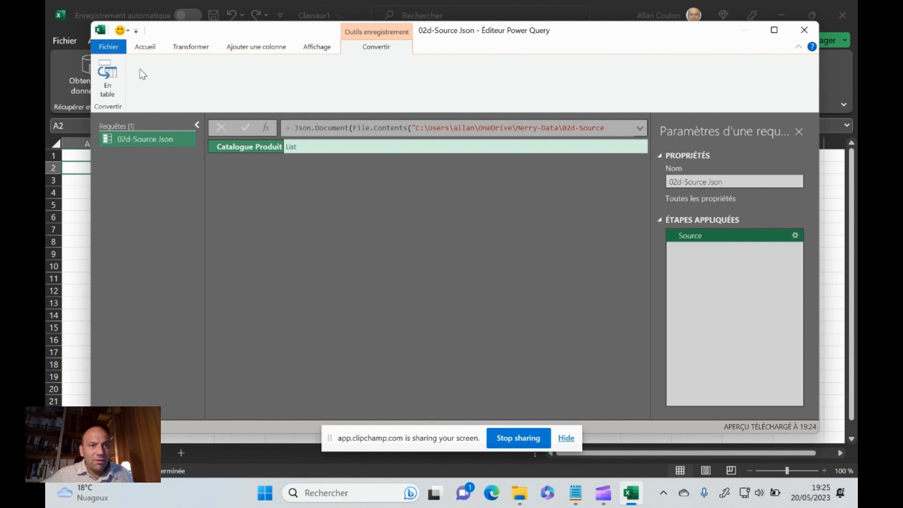
Convert the imported Catalogue Produit record into a table
click(106, 78)
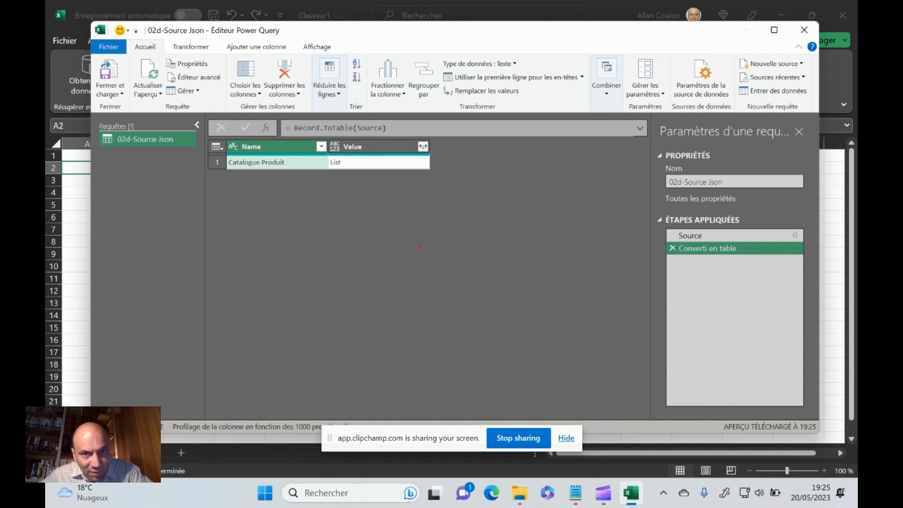
mouse_move(451, 136)
mouse_down()
mouse_move(425, 120)
mouse_move(461, 176)
mouse_move(430, 120)
mouse_up()
drag(439, 171, 499, 256)
mouse_move(468, 173)
mouse_down()
mouse_move(443, 238)
mouse_move(435, 200)
mouse_up()
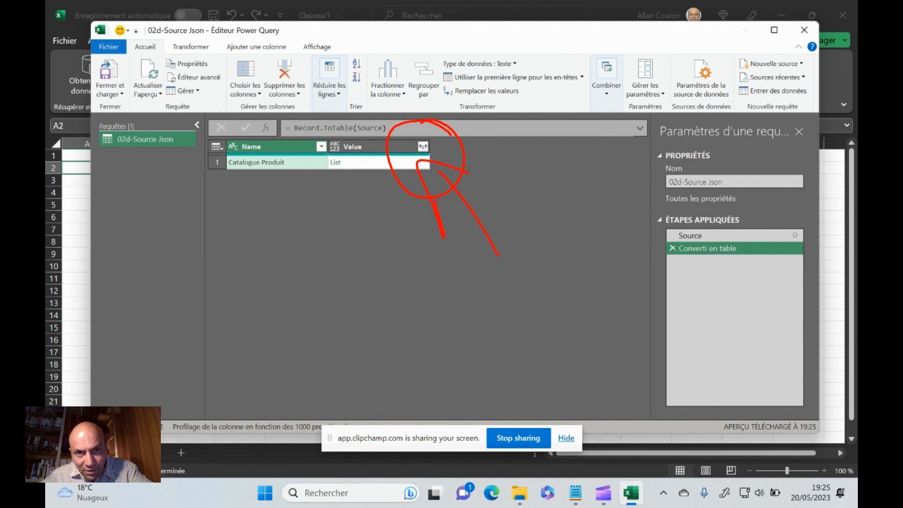
key(Escape)
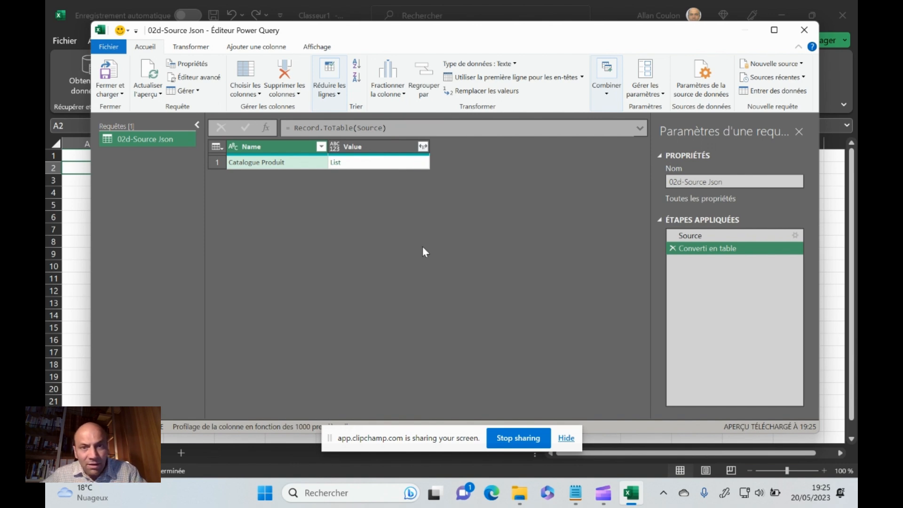
Expand the list in the Value column to new rows
click(423, 147)
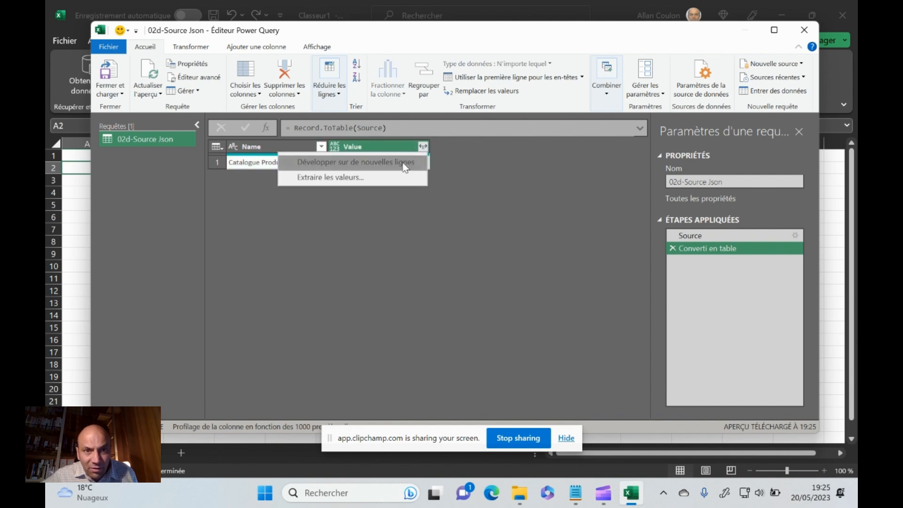
click(405, 167)
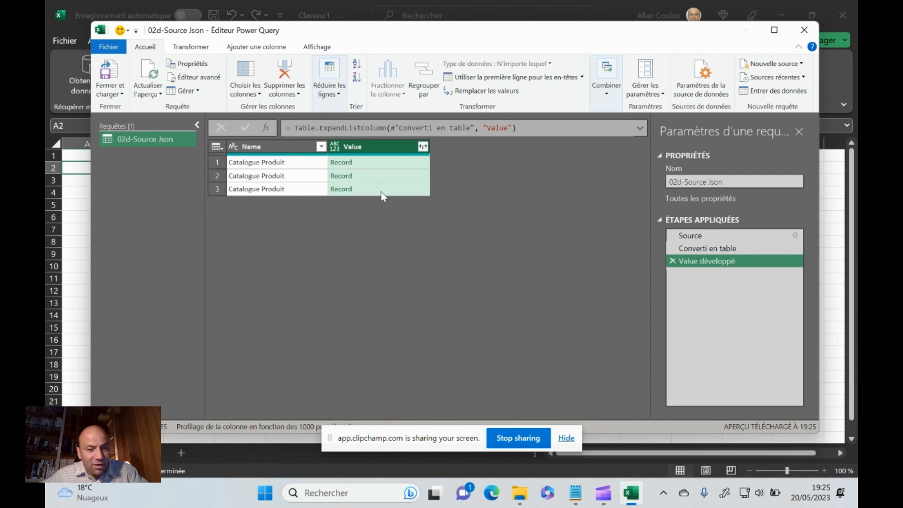
key(ctrl+2)
drag(450, 138, 431, 123)
drag(487, 231, 443, 175)
drag(451, 258, 442, 176)
drag(453, 167, 471, 177)
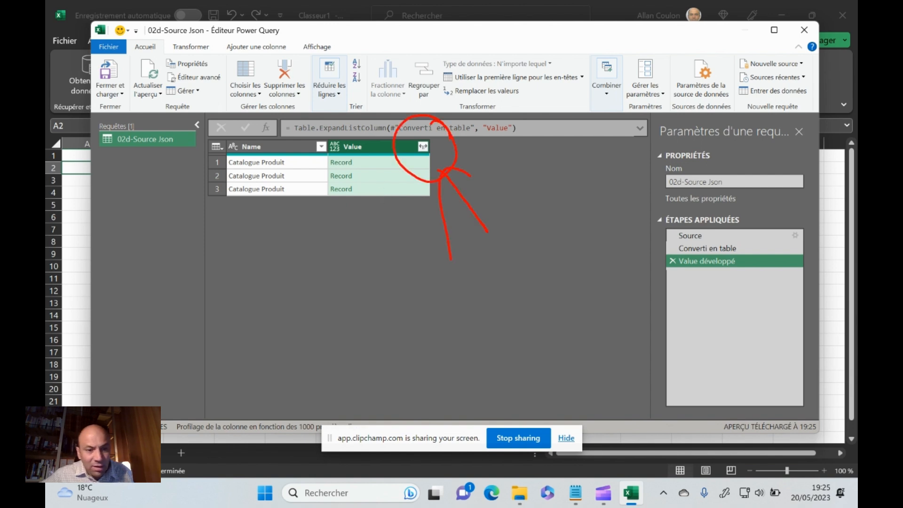
key(Escape)
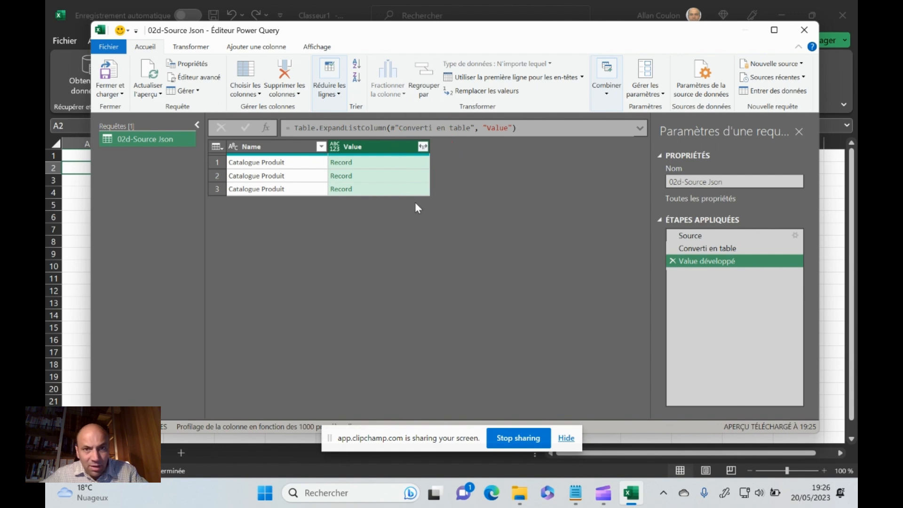
click(424, 146)
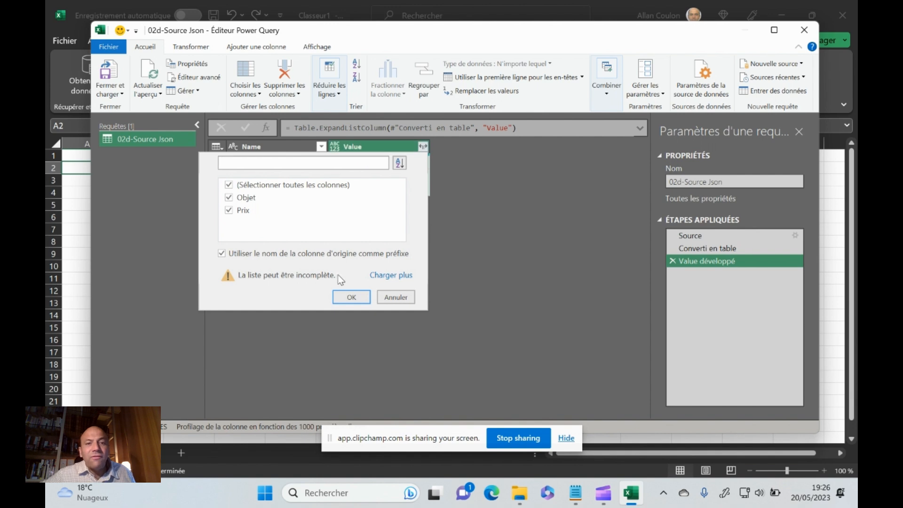
click(352, 298)
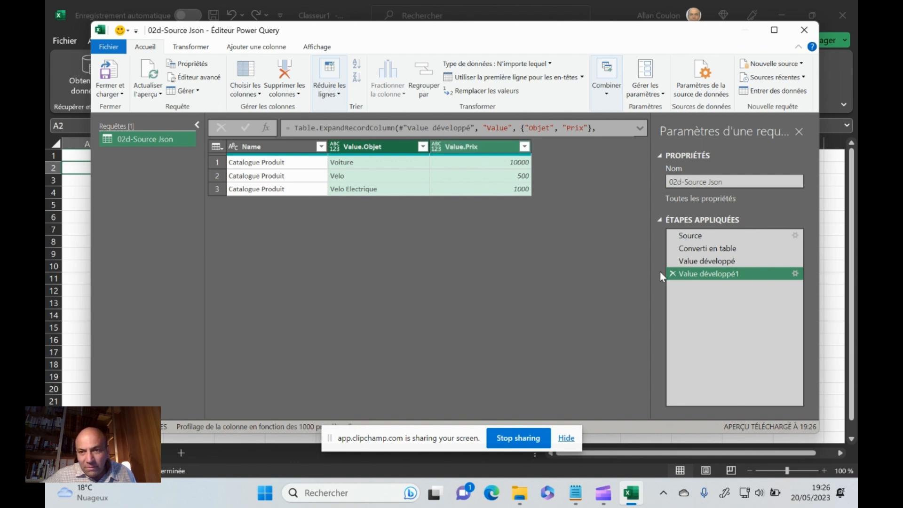
click(673, 274)
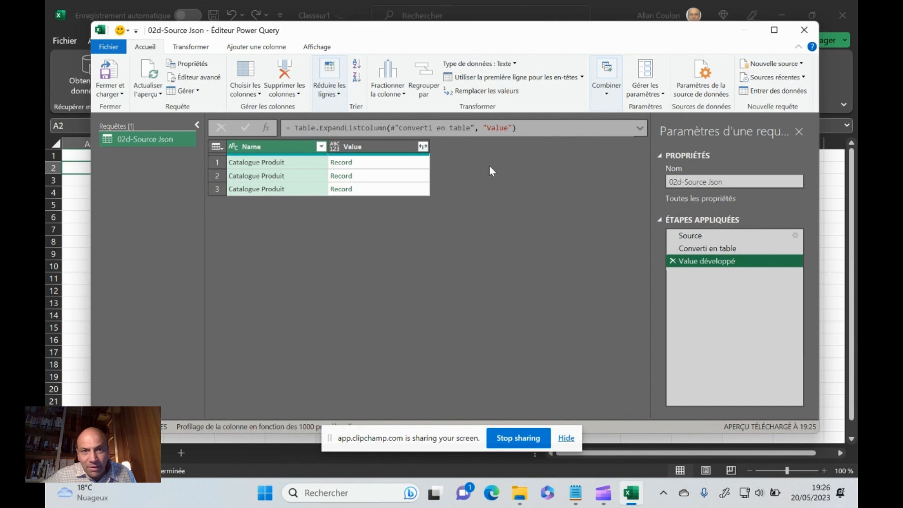
Expand the Value column's records into Objet and Prix without using the original column name as prefix
click(423, 147)
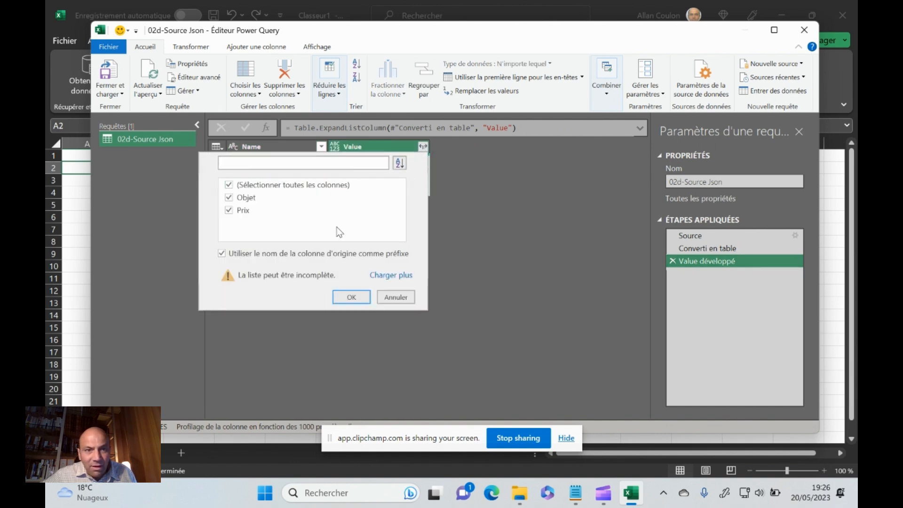
click(300, 255)
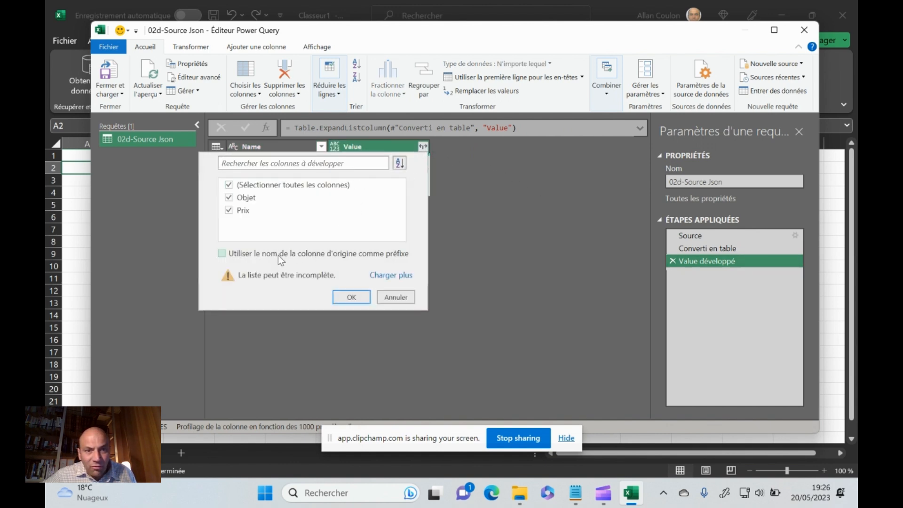
click(352, 299)
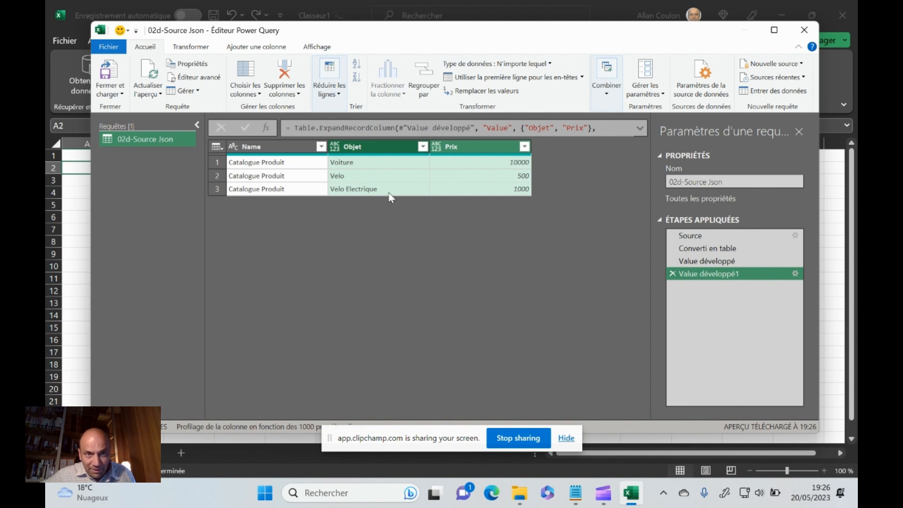
Remove the Name column from the 02d-Source Json query
click(266, 149)
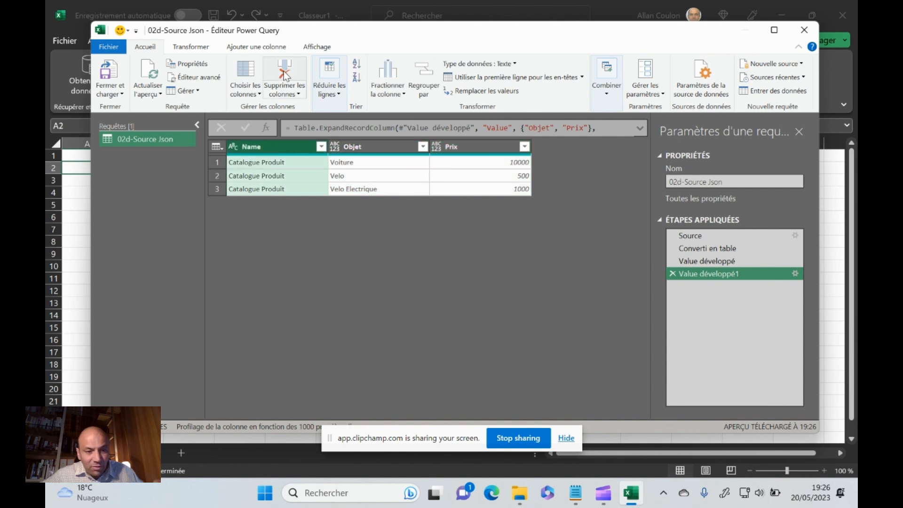
mouse_move(316, 48)
mouse_down()
mouse_move(304, 37)
mouse_move(281, 46)
mouse_up()
drag(344, 164, 298, 106)
drag(295, 158, 322, 104)
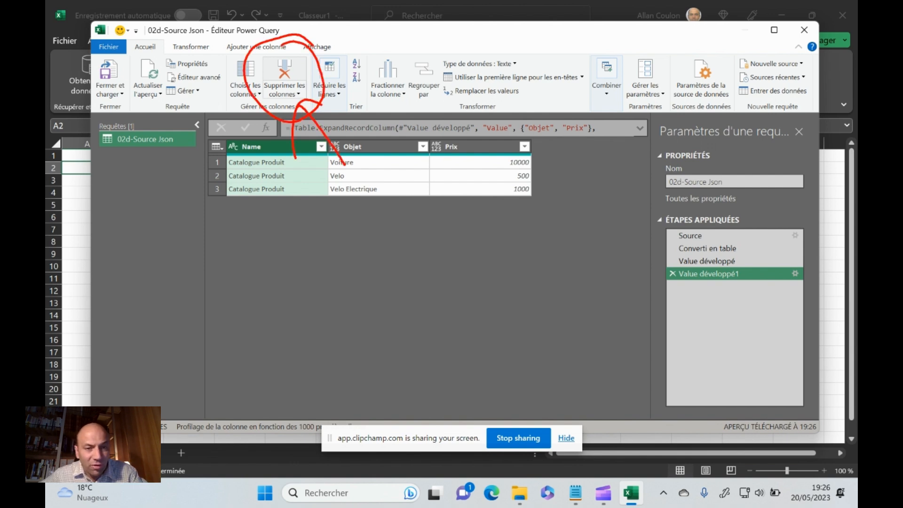
click(285, 72)
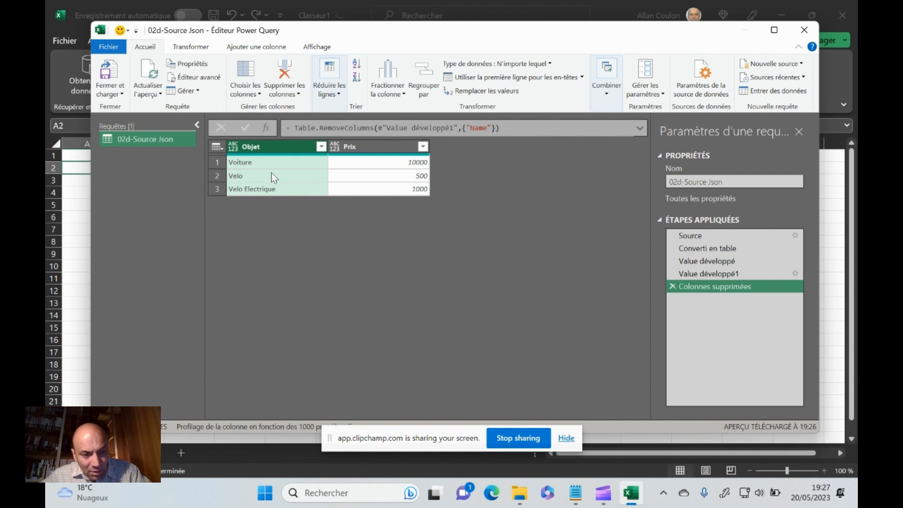
mouse_move(245, 139)
mouse_down()
mouse_move(255, 155)
mouse_move(240, 139)
mouse_up()
mouse_move(237, 175)
mouse_down()
mouse_move(263, 199)
mouse_move(240, 199)
mouse_up()
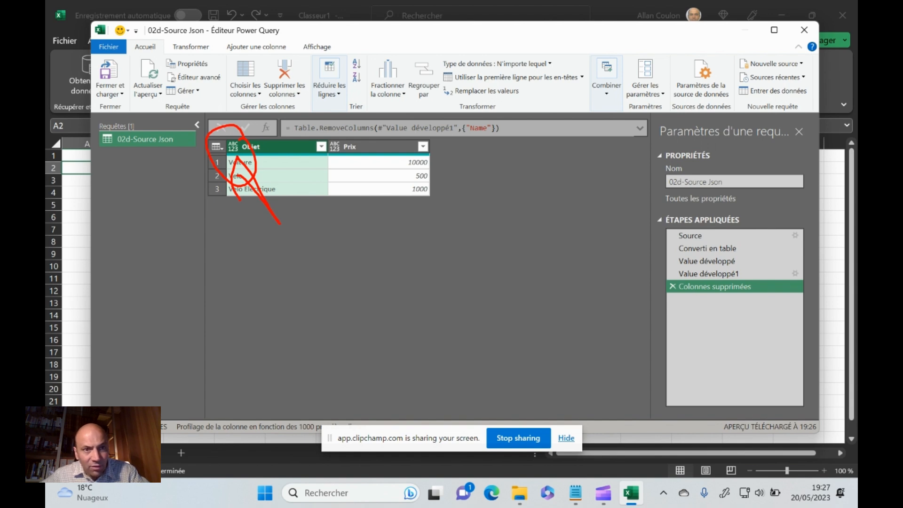
key(Escape)
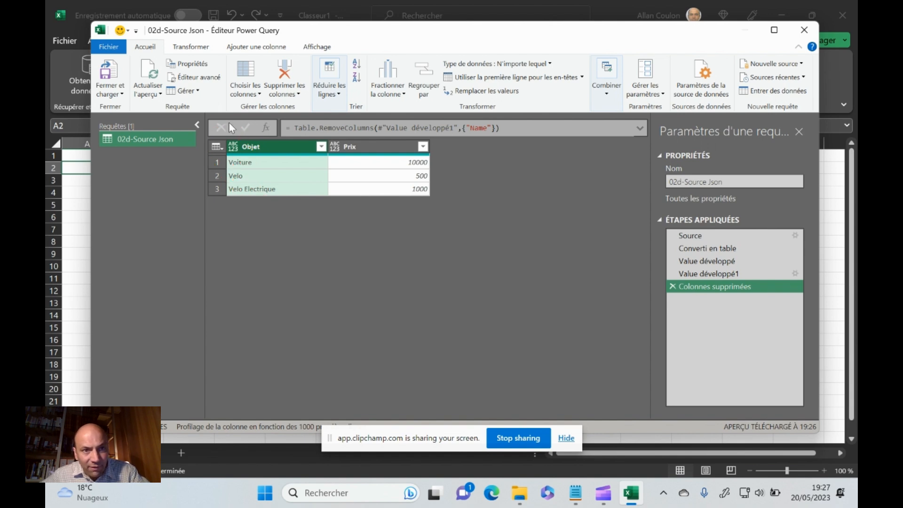
Set the data types of Objet to Texte and Prix to Nombre décimal, and close and load the query into the workbook
click(233, 147)
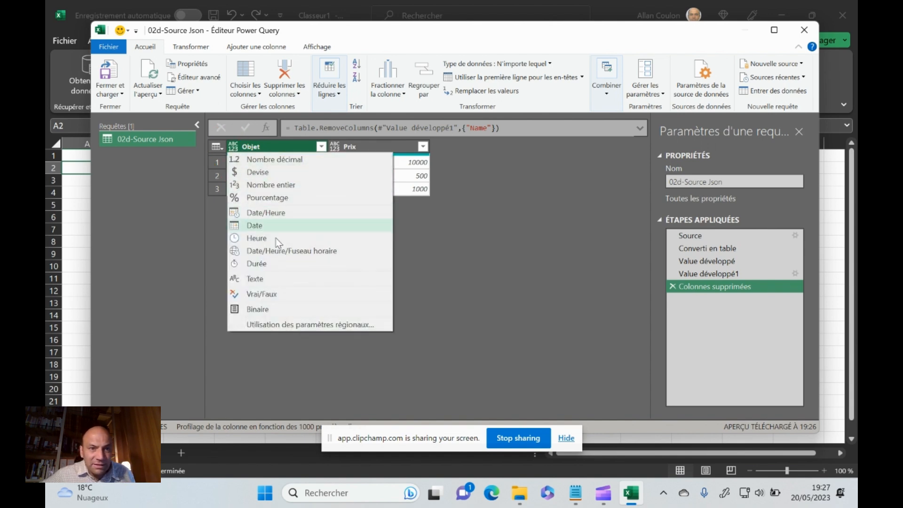
click(272, 280)
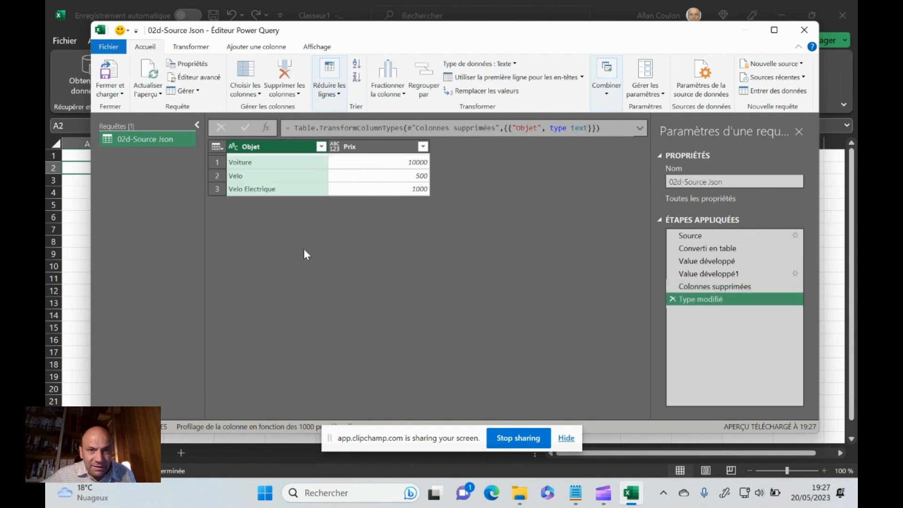
click(334, 146)
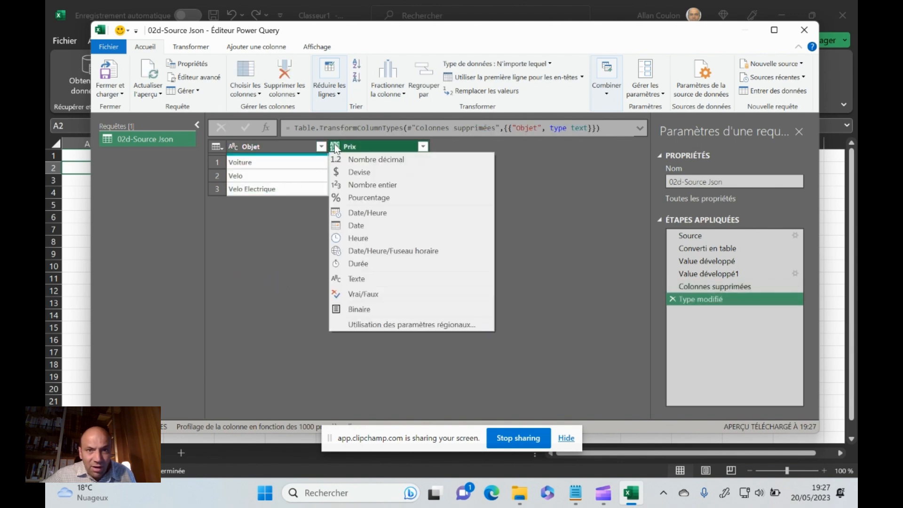
click(359, 160)
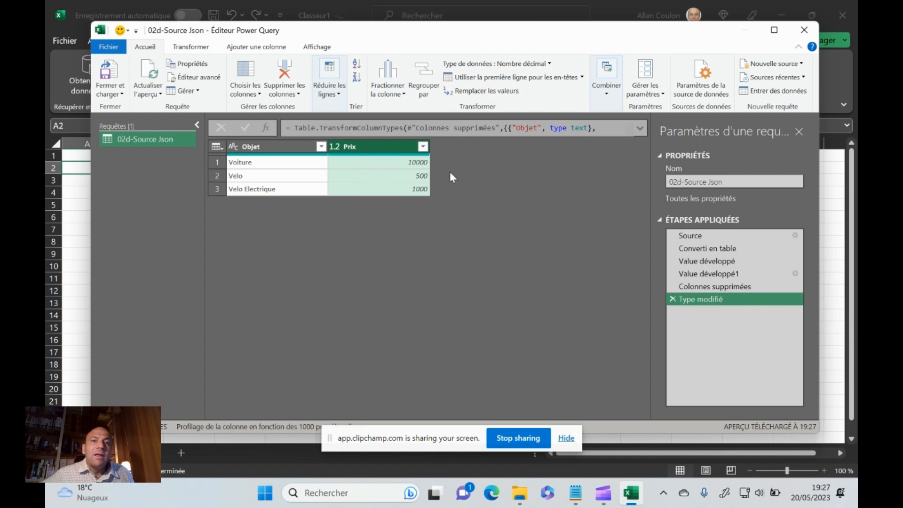
click(111, 76)
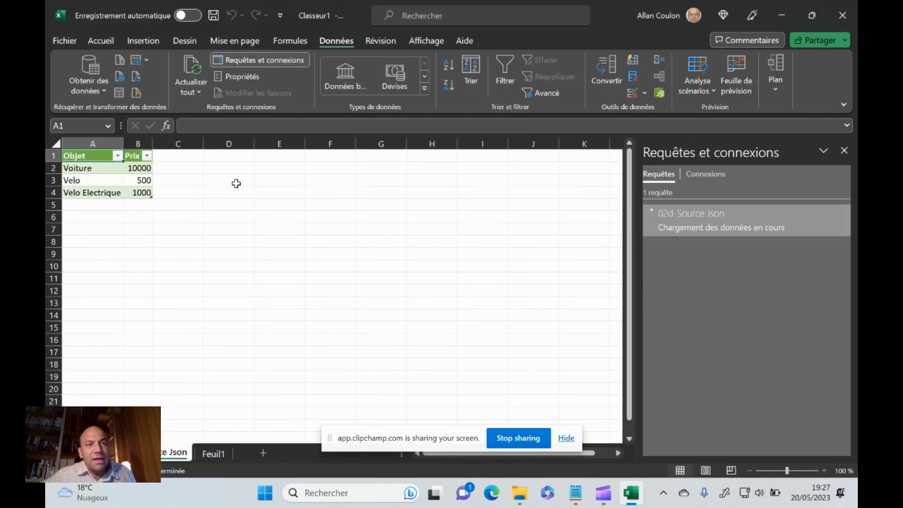